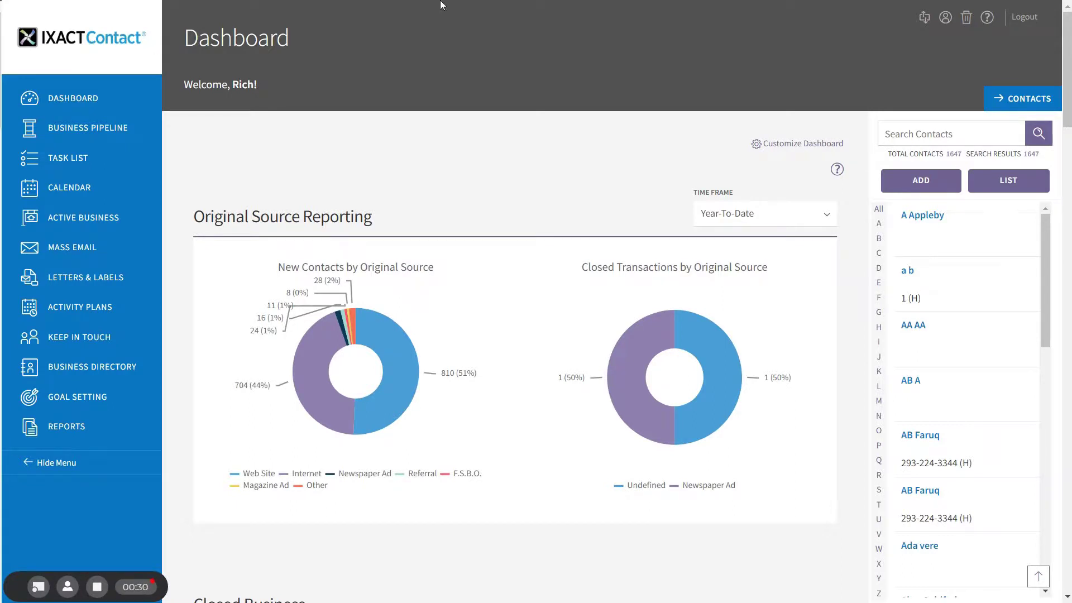
# From the user profile settings, open the Lead Capture tab and scroll down to the email section
pyautogui.click(945, 19)
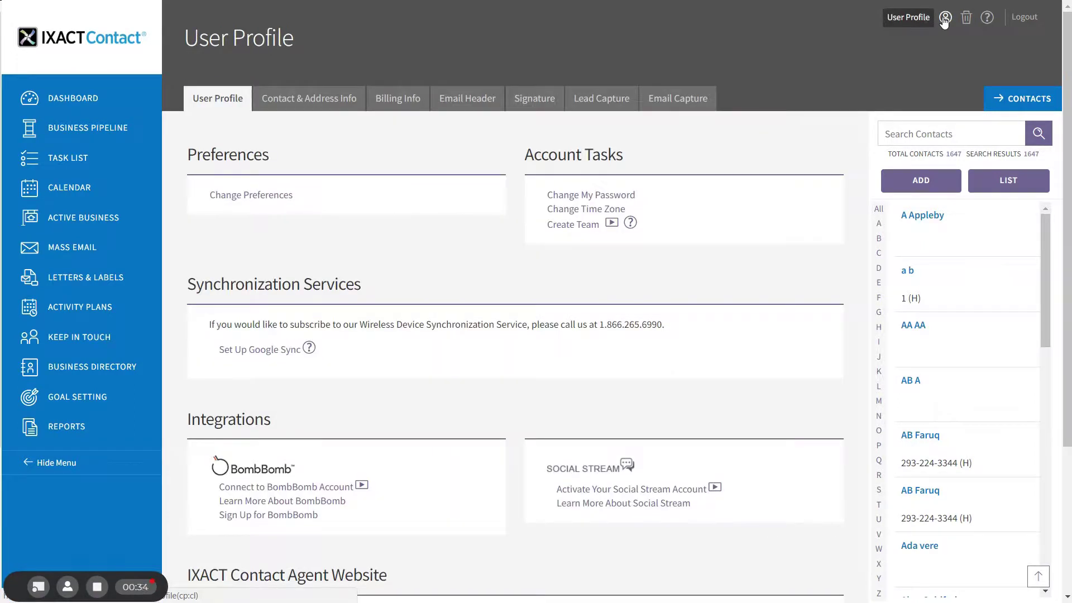
pyautogui.click(598, 105)
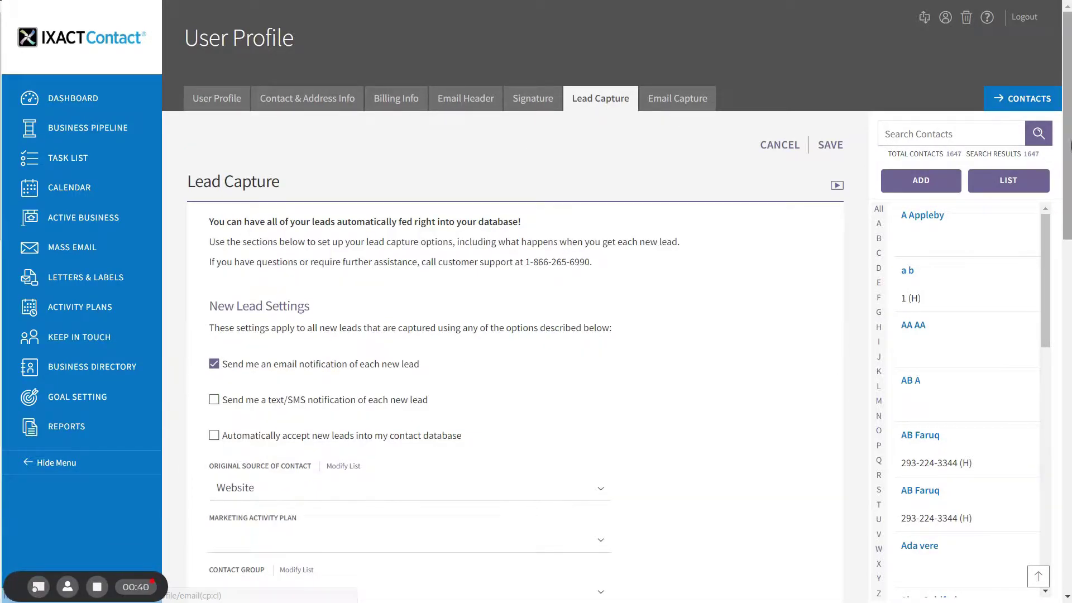
pyautogui.moveTo(1064, 133); pyautogui.dragTo(1064, 341)
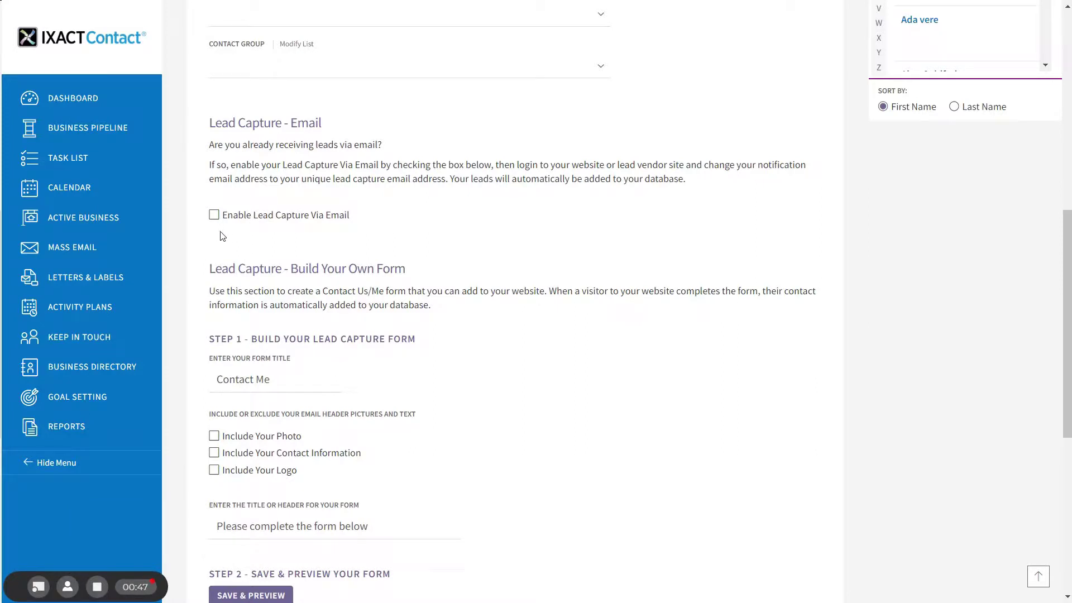
# Check Enable Lead Capture Via Email to get a unique lead notification address
pyautogui.click(214, 216)
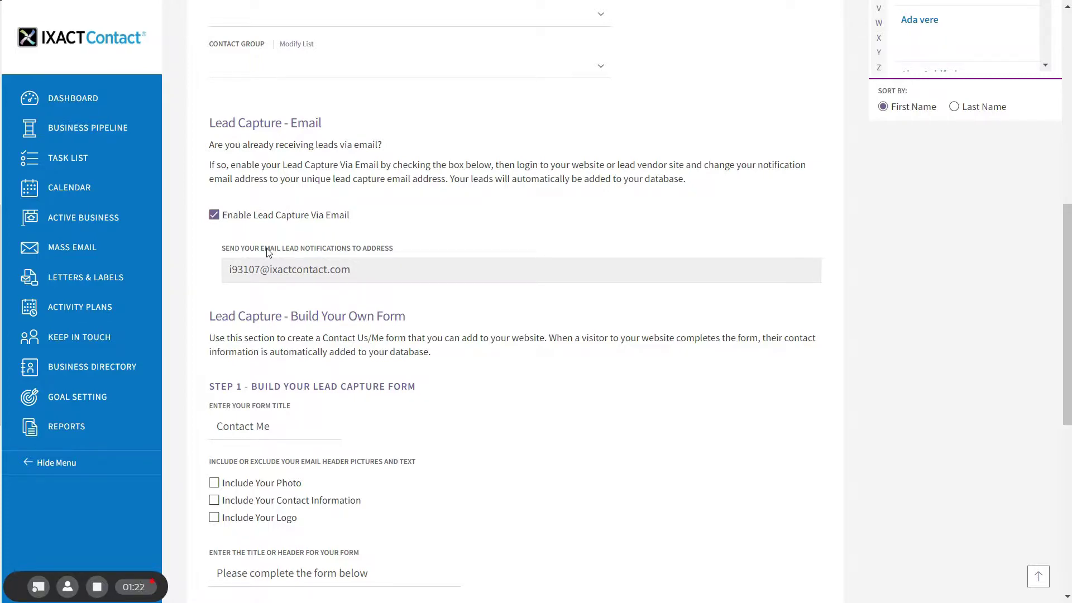
pyautogui.scroll(-4, 1070, 391)
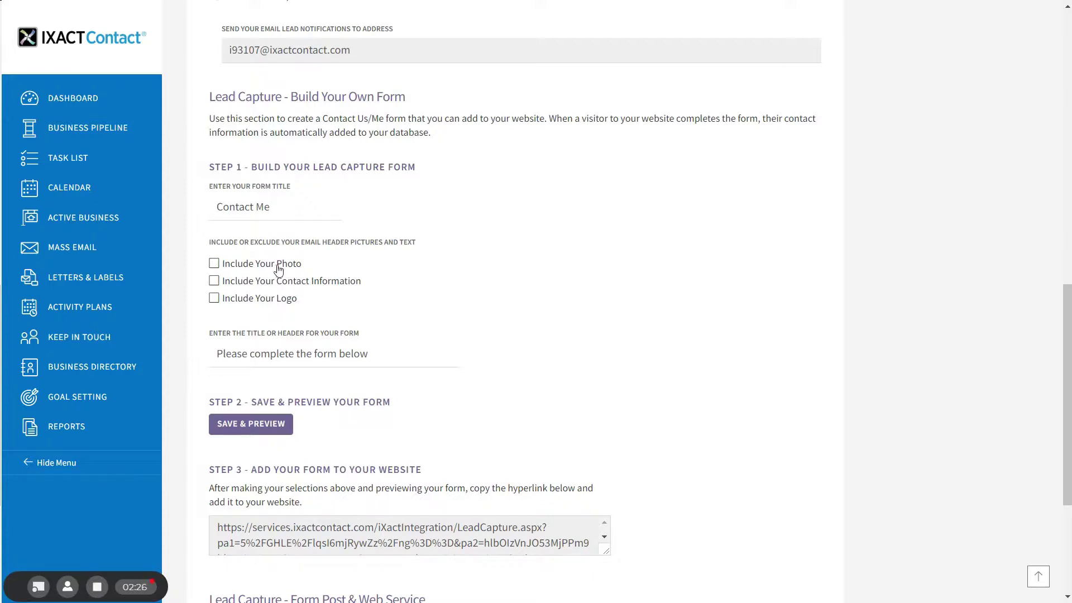
# Include your contact information, photo and logo on the lead capture form
pyautogui.click(213, 282)
pyautogui.click(215, 266)
pyautogui.click(213, 300)
pyautogui.moveTo(1067, 391); pyautogui.dragTo(1067, 134)
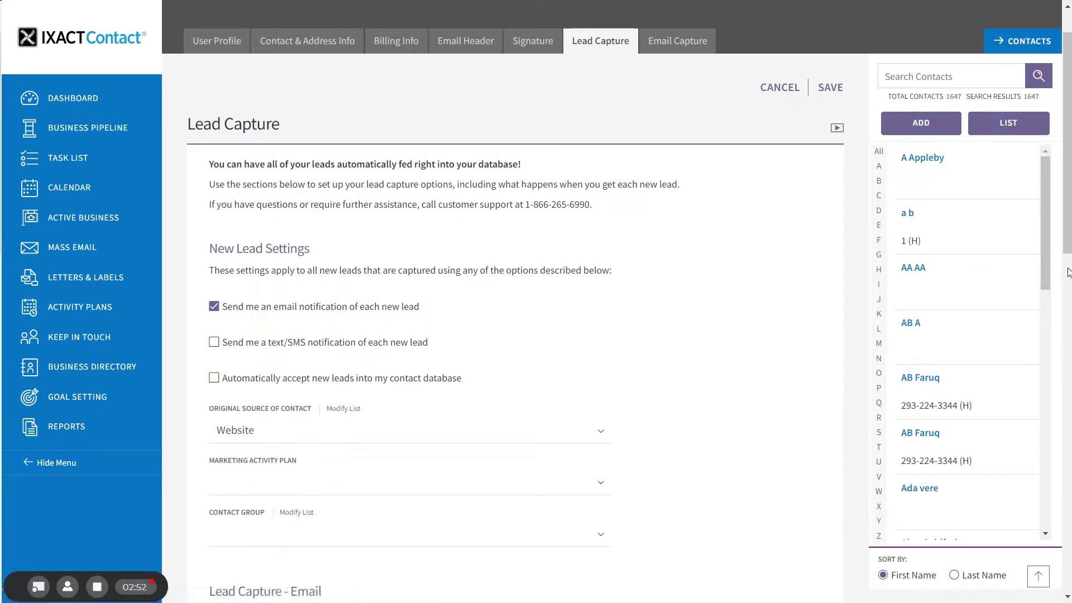
# Scroll down to Step 2 of the lead capture form settings
pyautogui.scroll(1, 1070, 287)
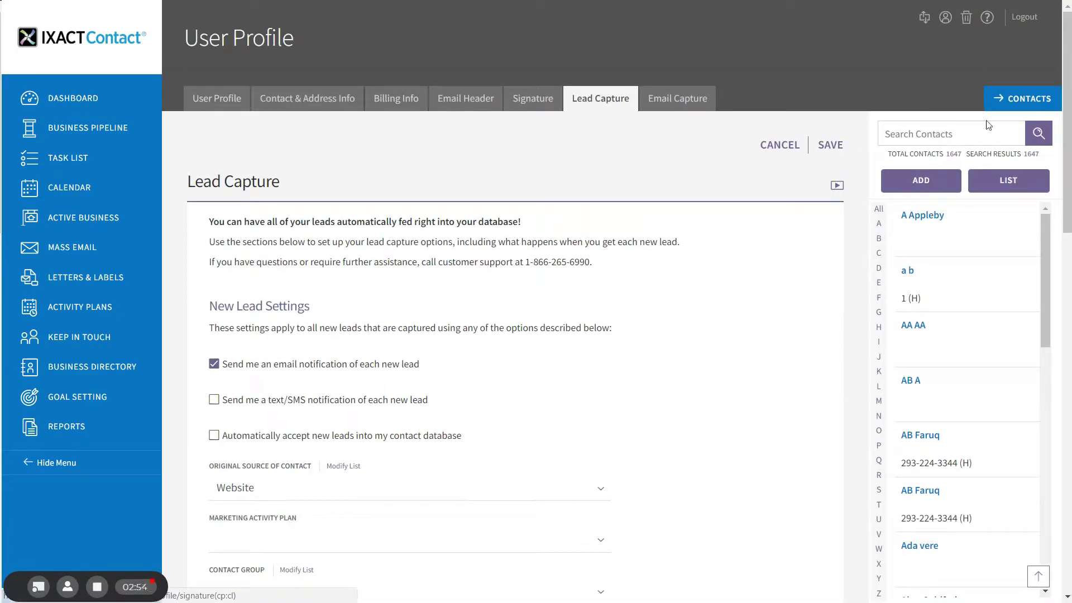
pyautogui.moveTo(1063, 123); pyautogui.dragTo(1063, 399)
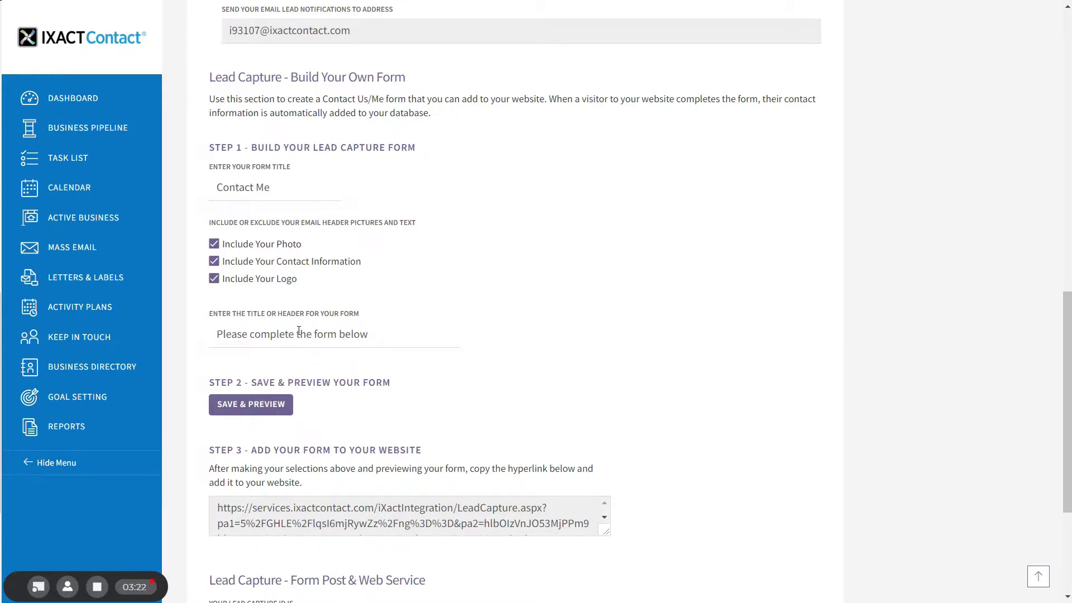
# Save the lead capture form and open its Contact Me preview
pyautogui.click(245, 399)
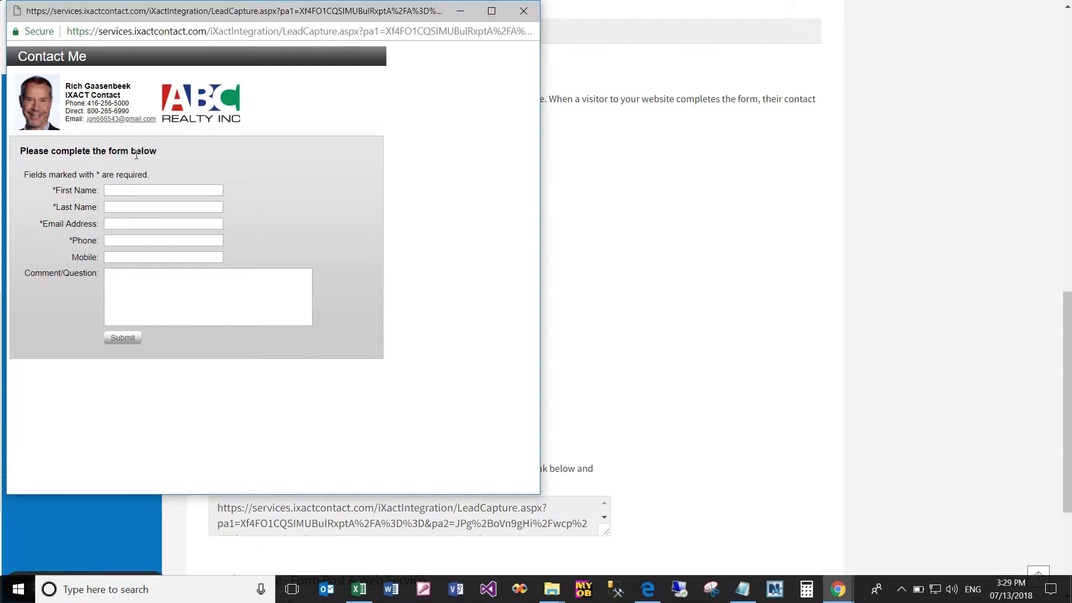
# Close the preview and copy the full Step 3 lead capture form link
pyautogui.click(525, 11)
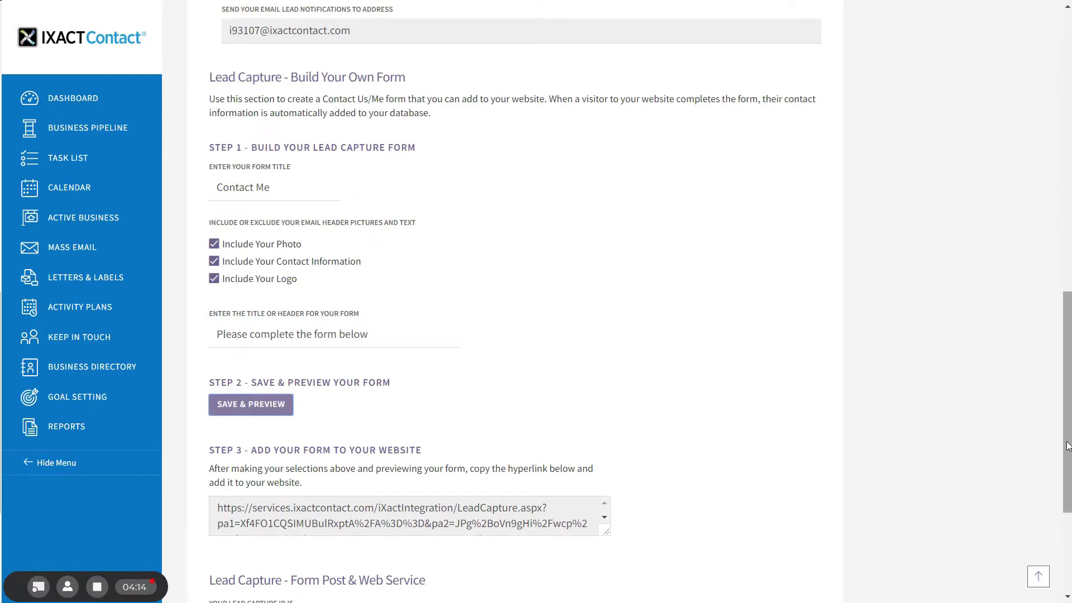
pyautogui.moveTo(1069, 447); pyautogui.dragTo(1069, 497)
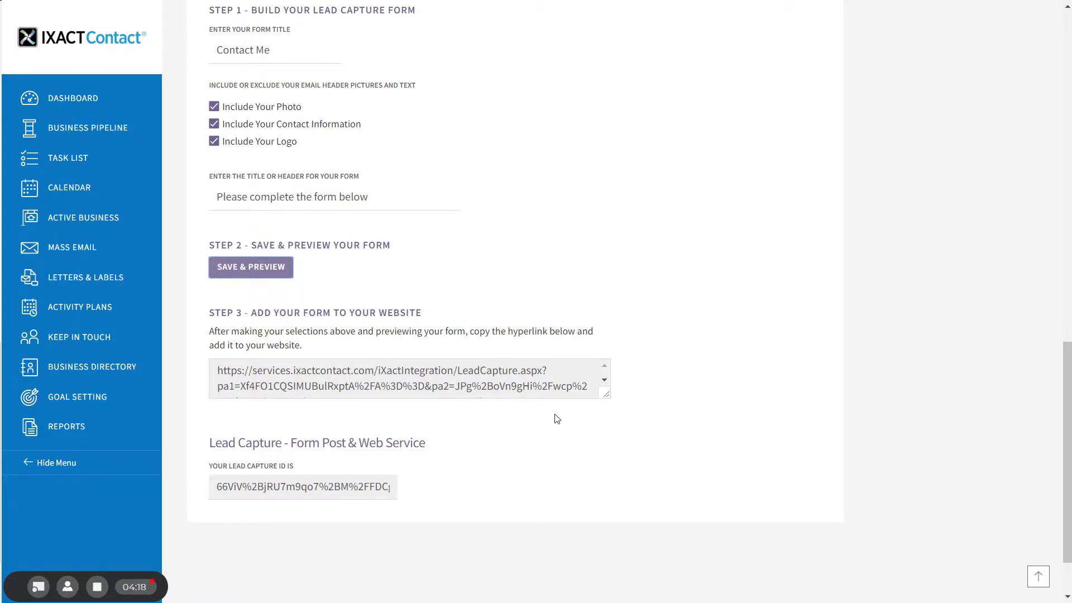
pyautogui.moveTo(606, 395); pyautogui.dragTo(623, 427)
pyautogui.tripleClick(469, 402)
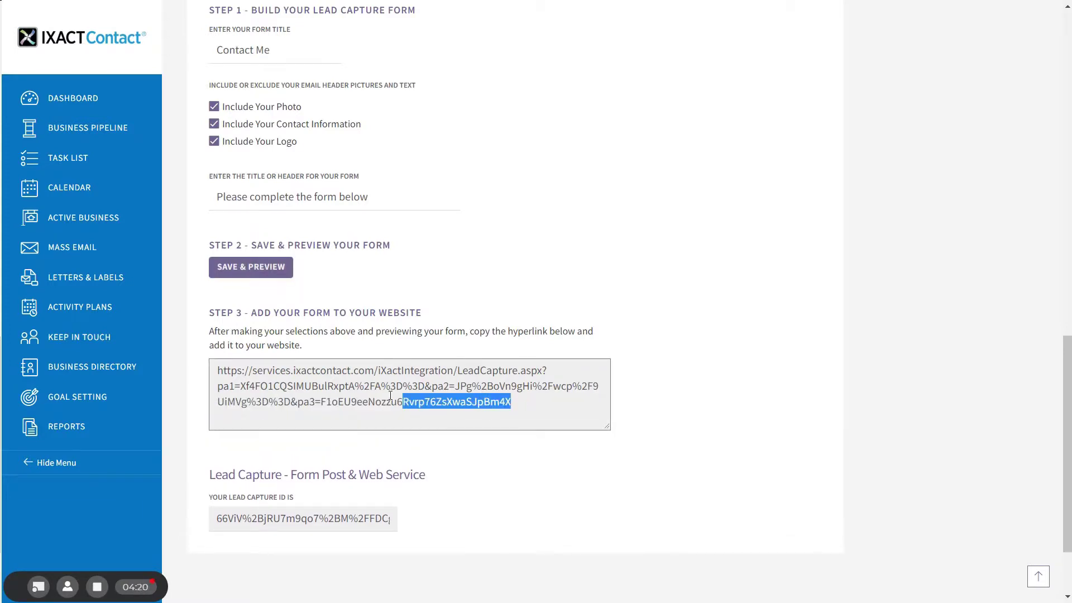
pyautogui.rightClick(330, 377)
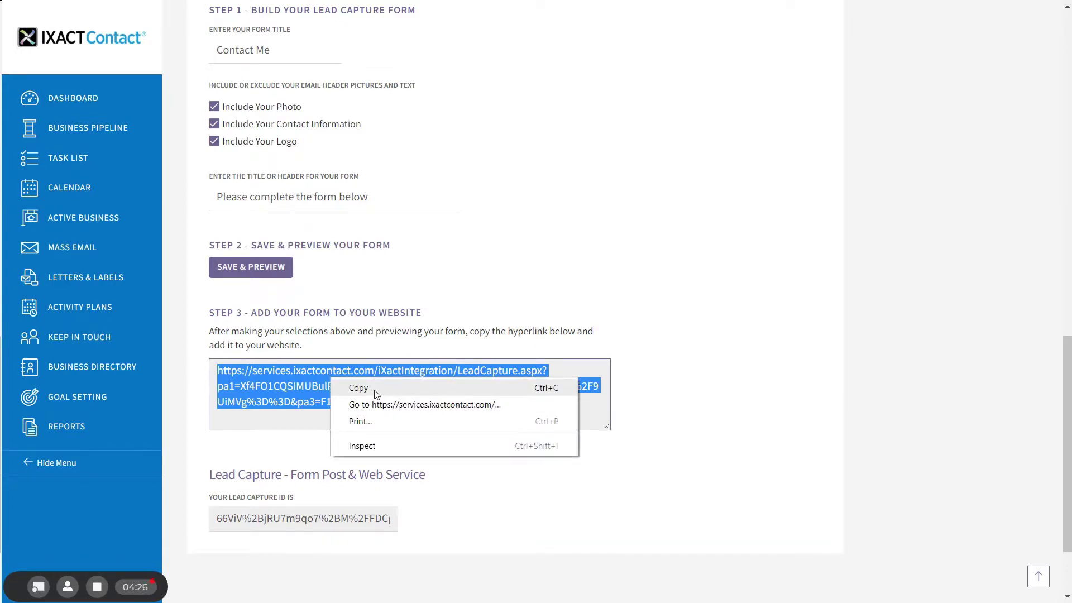
pyautogui.click(358, 389)
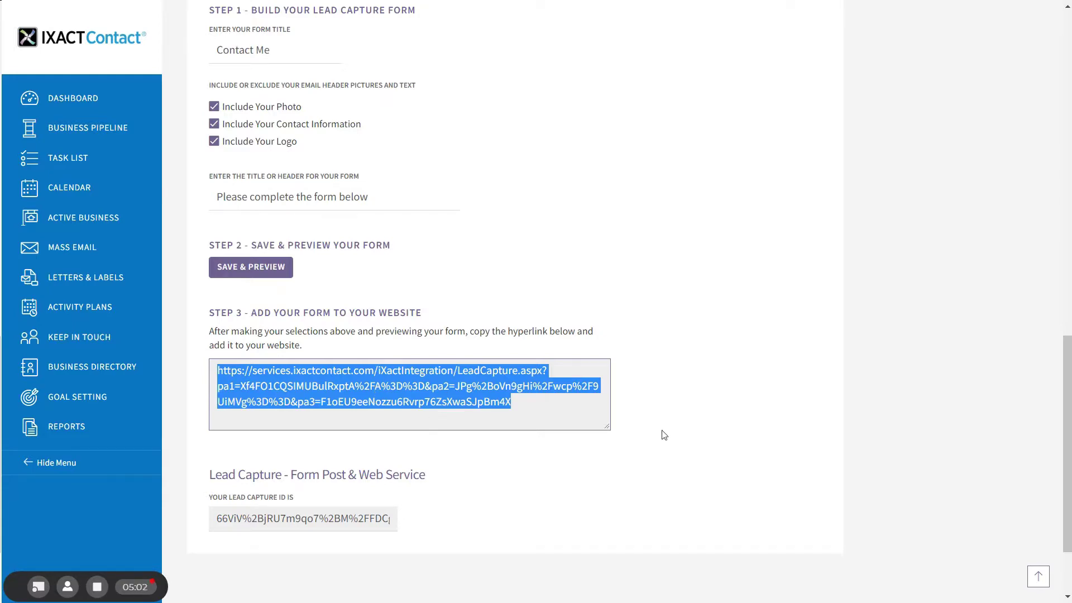
# Scroll back up to the New Lead Settings section
pyautogui.moveTo(1068, 430); pyautogui.dragTo(1071, 98)
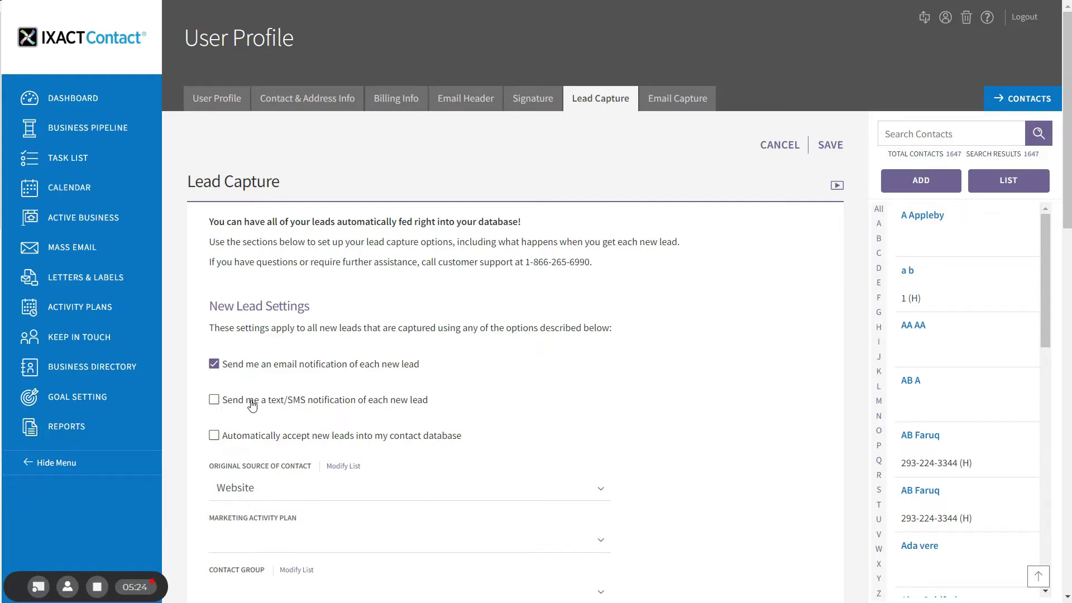
# Enable text/SMS new-lead notifications and verify your mobile number with the received code
pyautogui.click(214, 400)
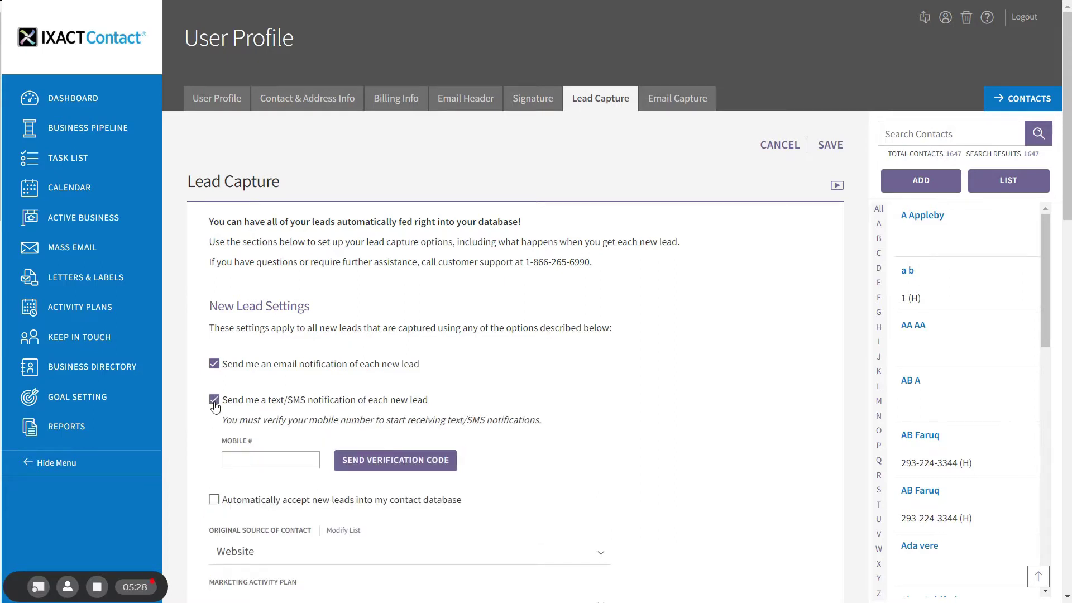
pyautogui.click(257, 464)
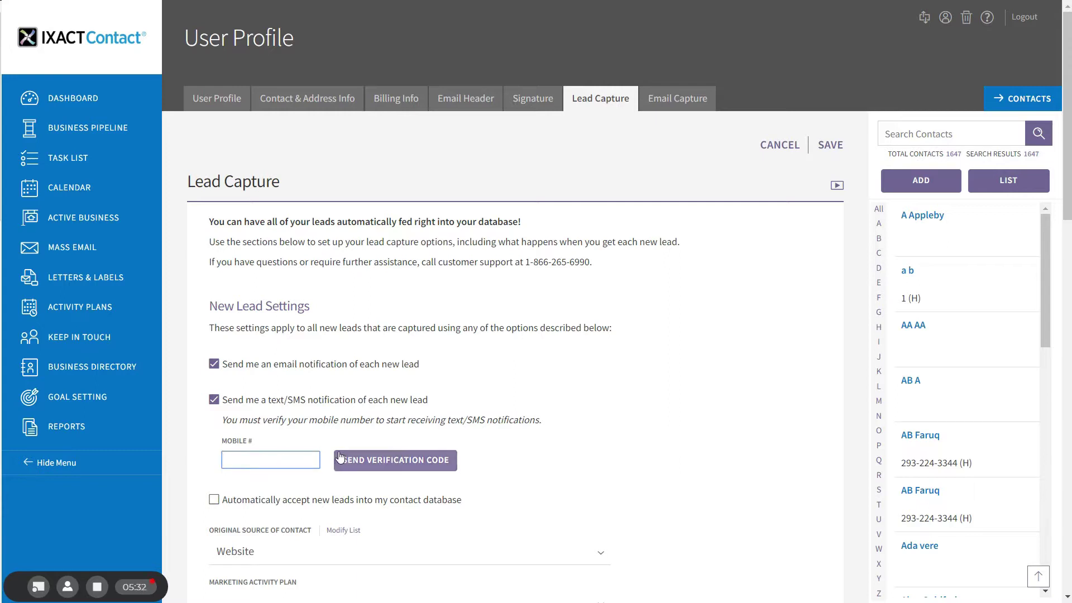
pyautogui.click(376, 465)
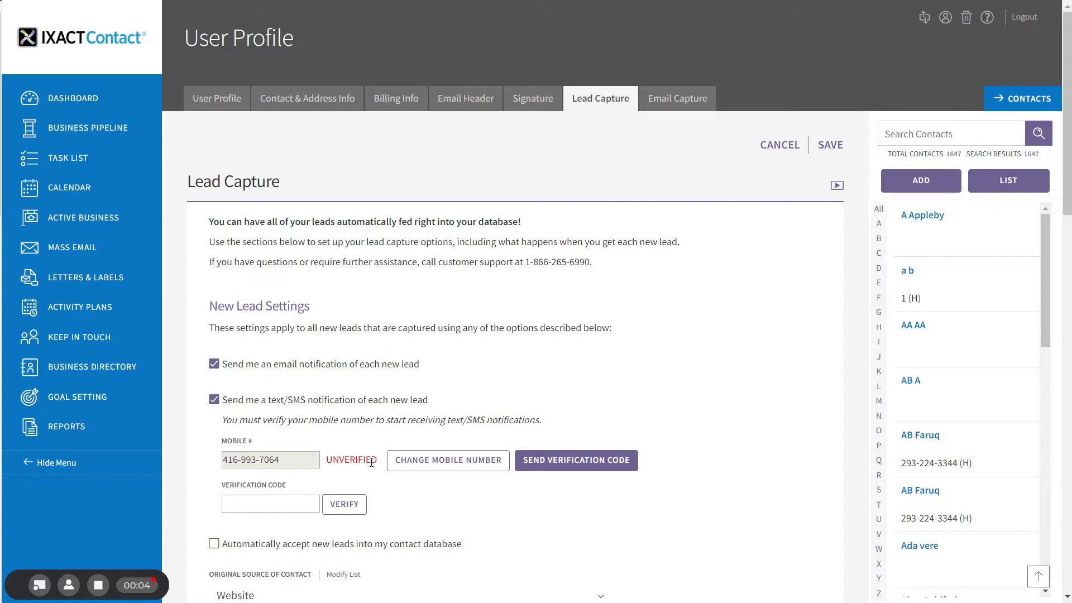
pyautogui.click(254, 508)
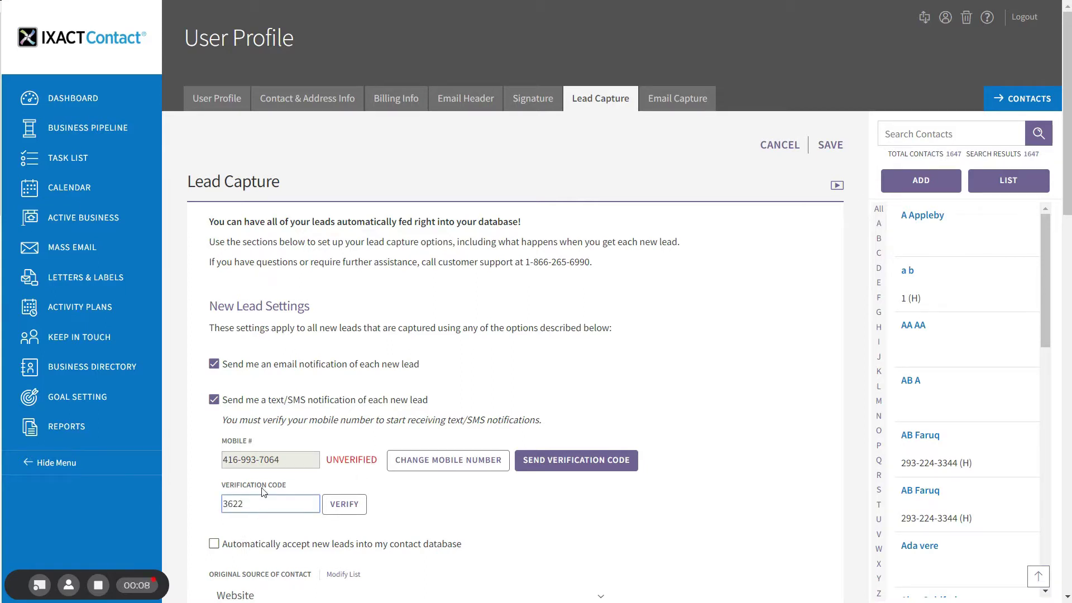
pyautogui.click(344, 506)
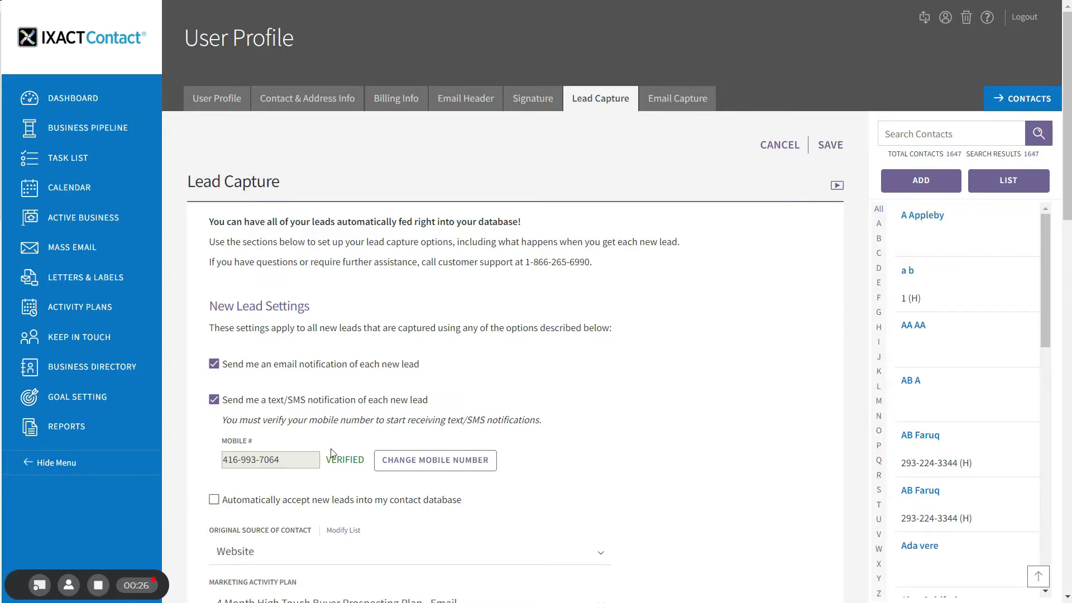
# Keep Website as original source and assign new leads to the Farm Area Leads group
pyautogui.moveTo(1068, 162); pyautogui.dragTo(1069, 306)
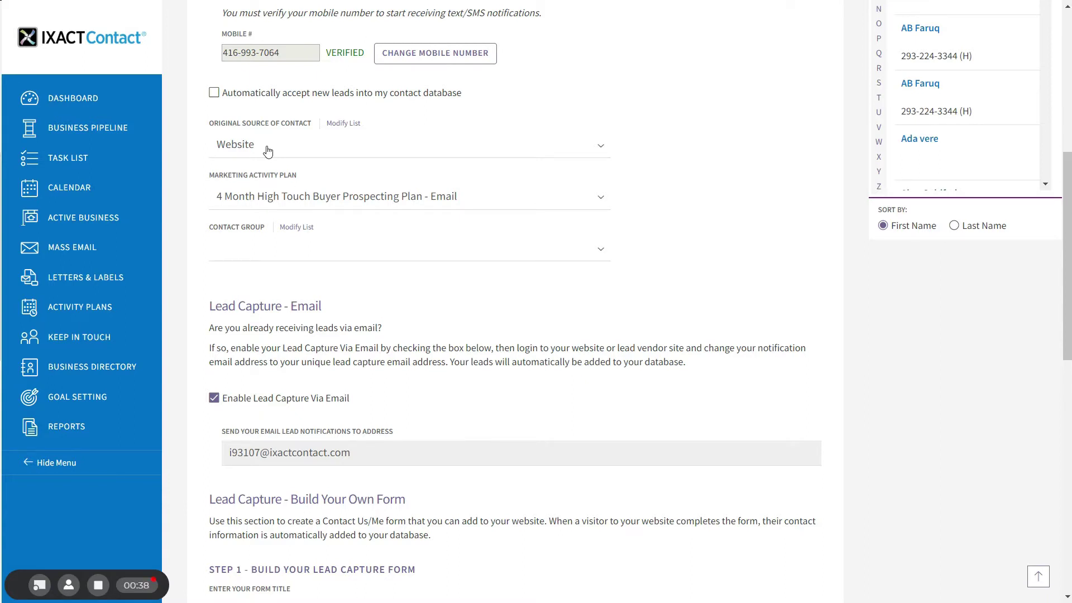
pyautogui.click(268, 146)
pyautogui.click(268, 147)
pyautogui.click(276, 256)
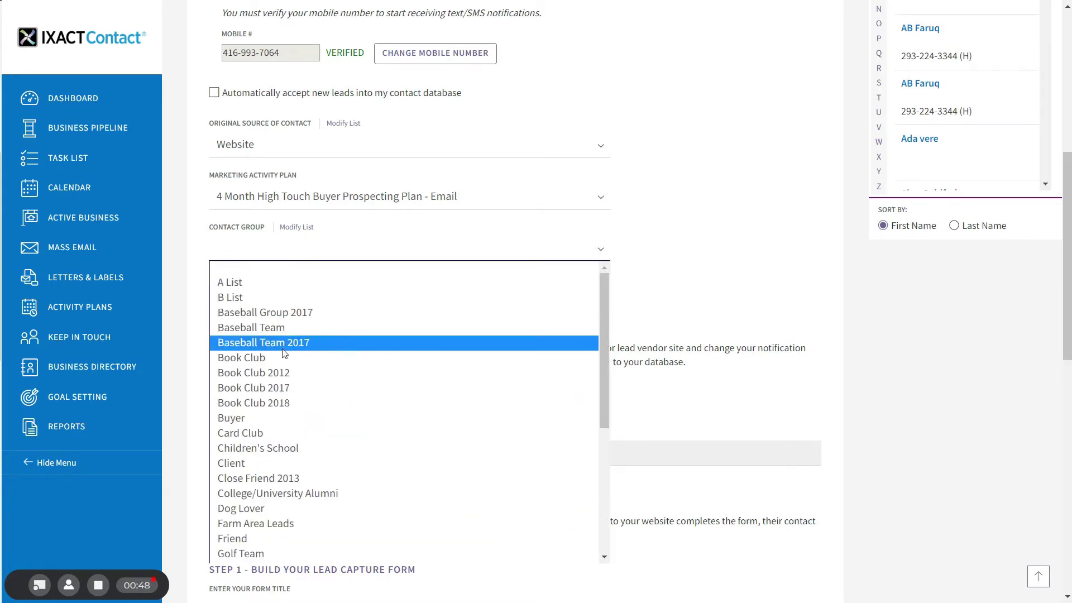
pyautogui.click(286, 527)
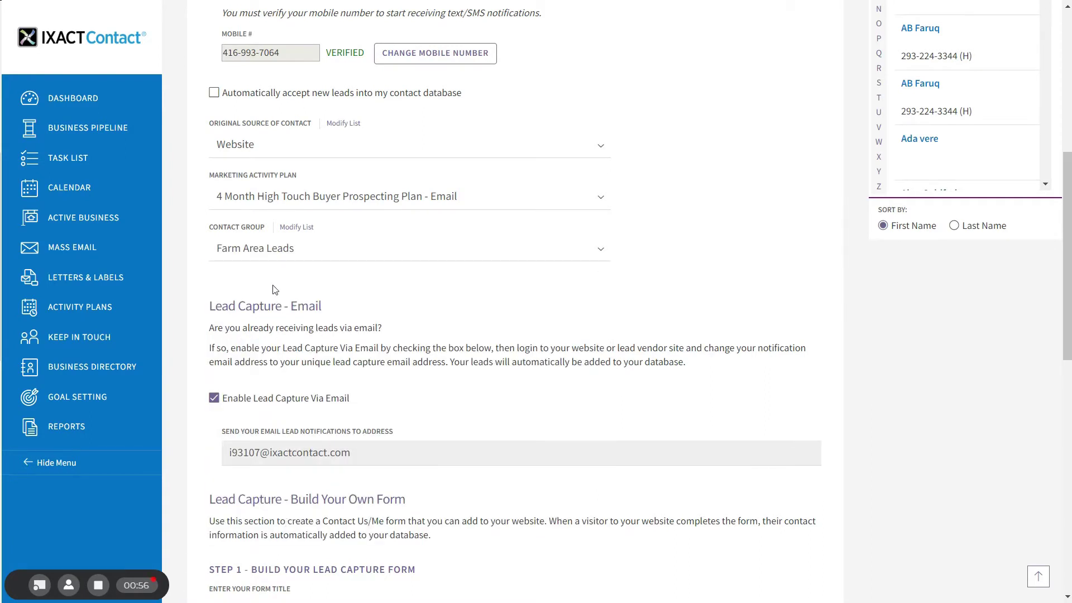
pyautogui.click(345, 124)
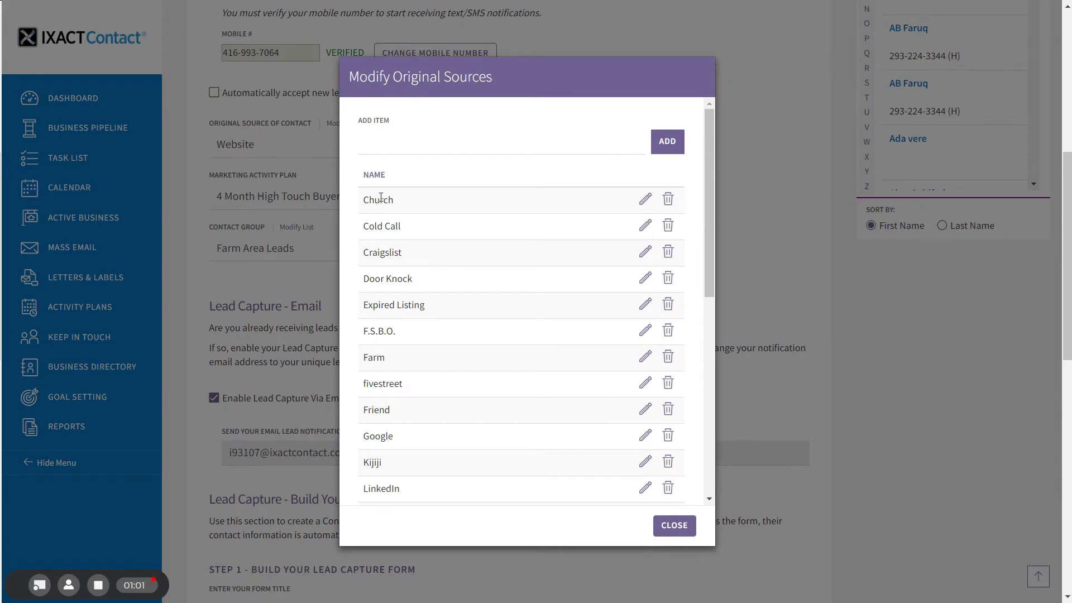
pyautogui.click(672, 525)
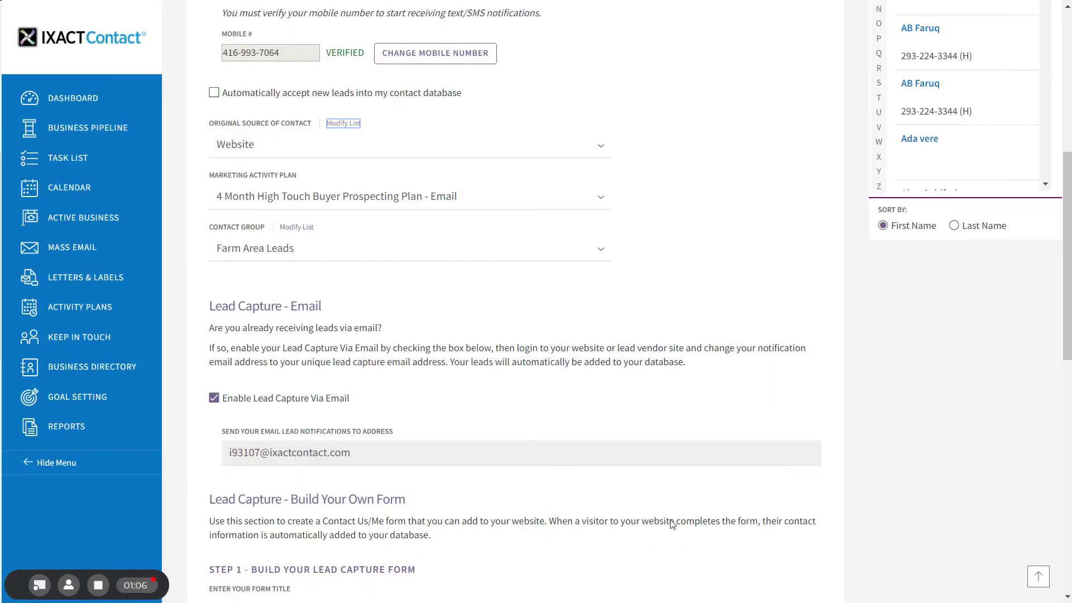